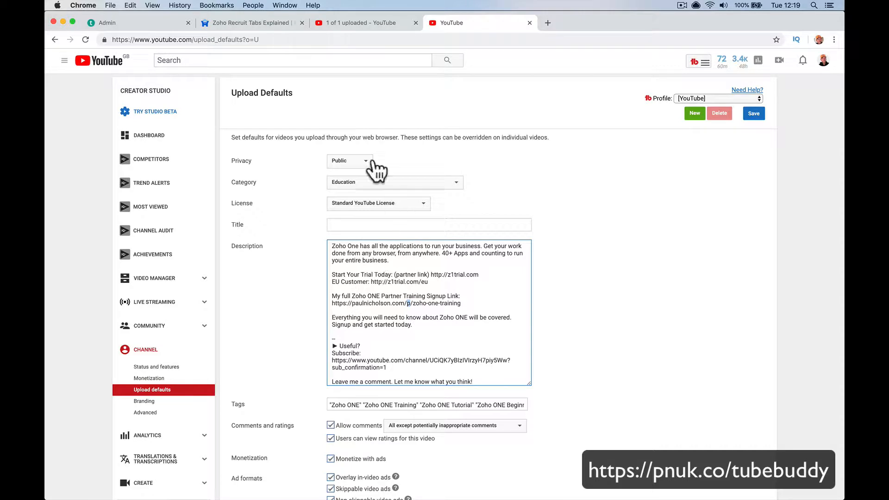
# - Copy the "My full Zoho ONE Partner Training Signup Link:" line together with the URL below it from the default description
pyautogui.tripleClick(415, 303)
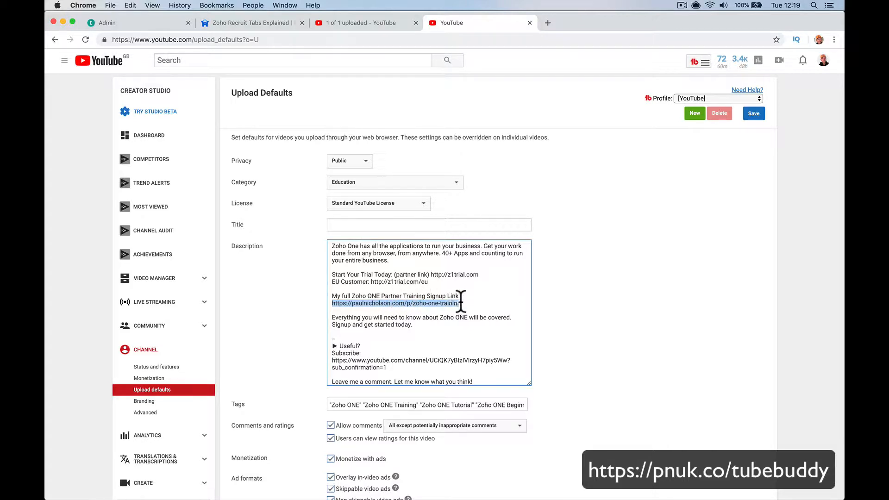
pyautogui.moveTo(461, 304); pyautogui.dragTo(335, 299)
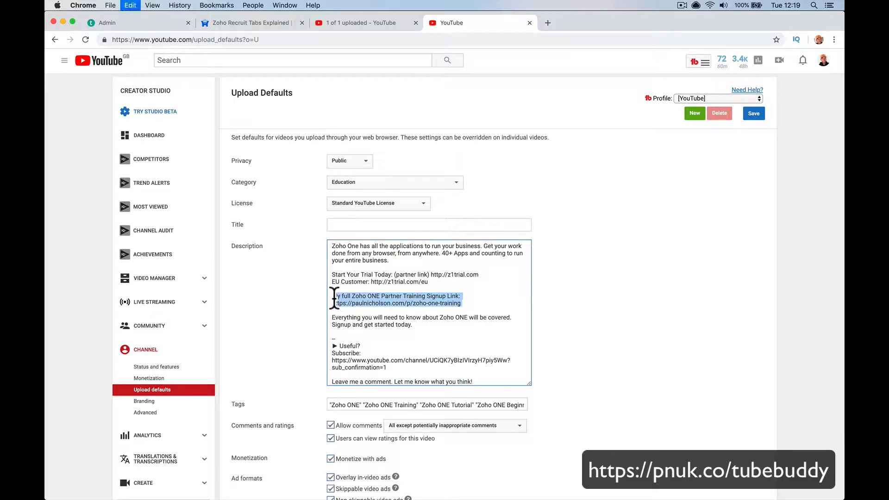
pyautogui.click(340, 302)
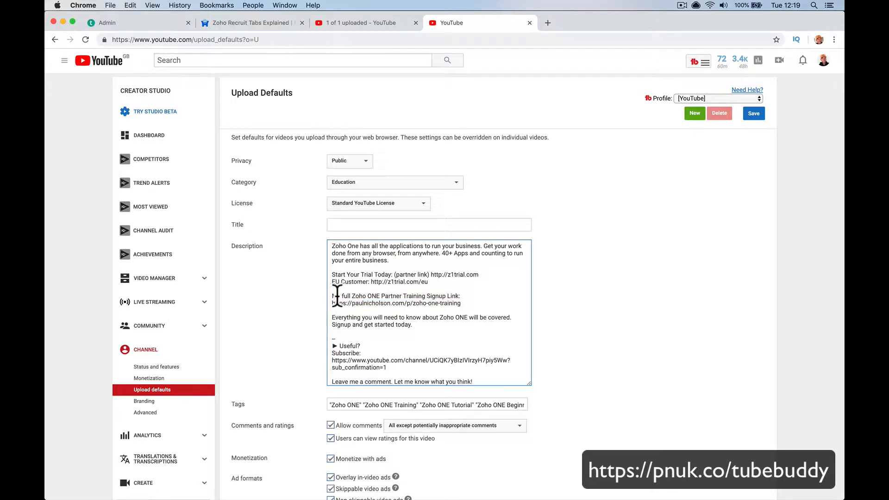
# - Replace the signup link heading in the default description with "Join my Z-ONE Club for full training on all Zoho Apps:", keeping the URL on its own line
pyautogui.tripleClick(336, 296)
pyautogui.write('Join ')
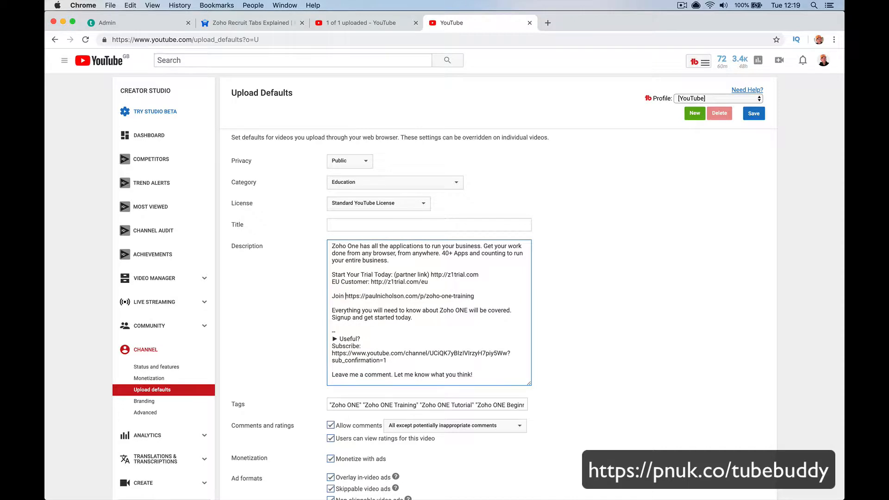
pyautogui.write('my ')
pyautogui.write('Z-ONE C')
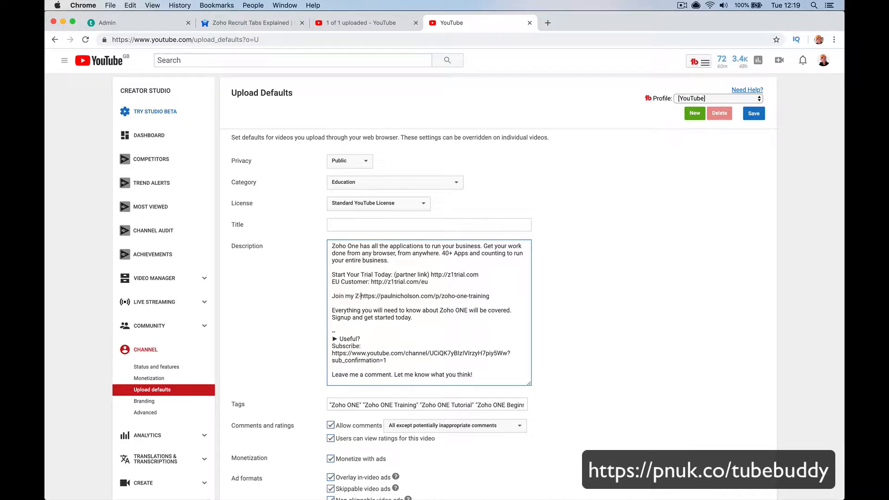
pyautogui.write('lub for f')
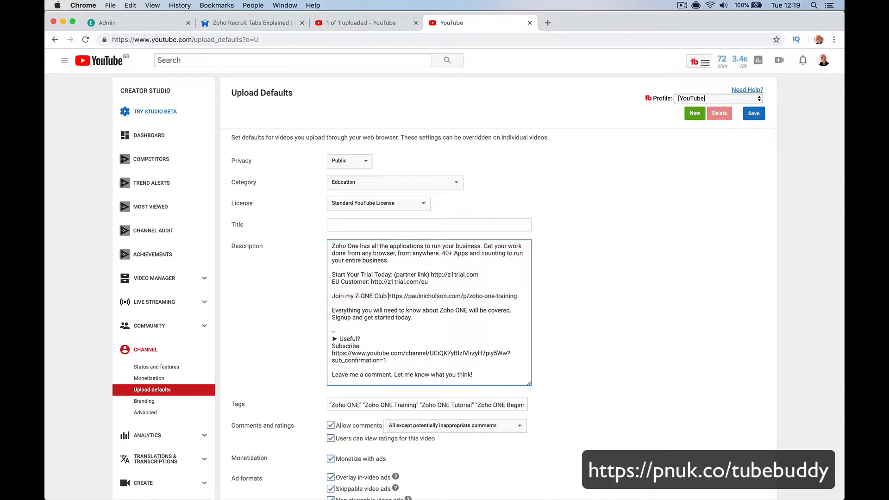
pyautogui.write('ull ')
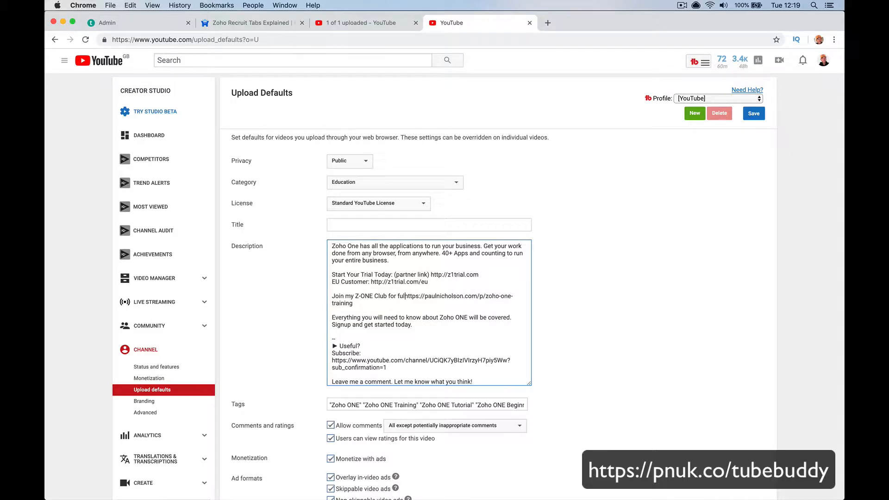
pyautogui.write('training on ')
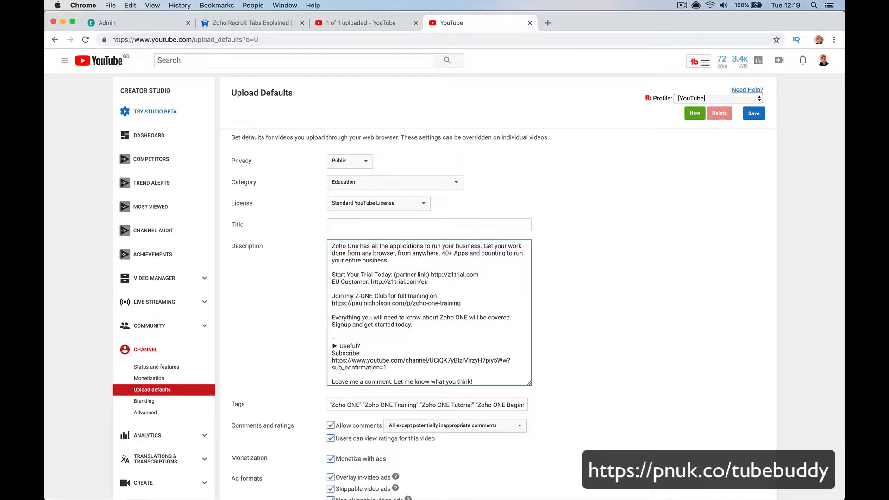
pyautogui.write('all Zoho A')
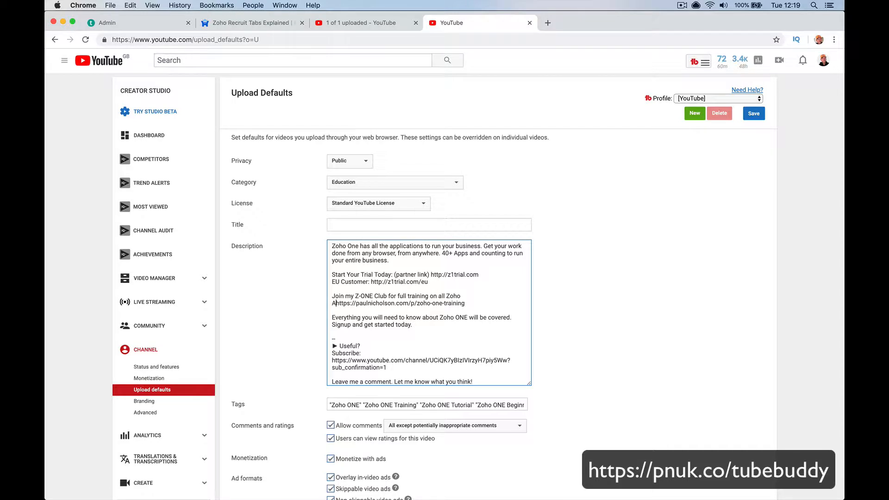
pyautogui.write('pps')
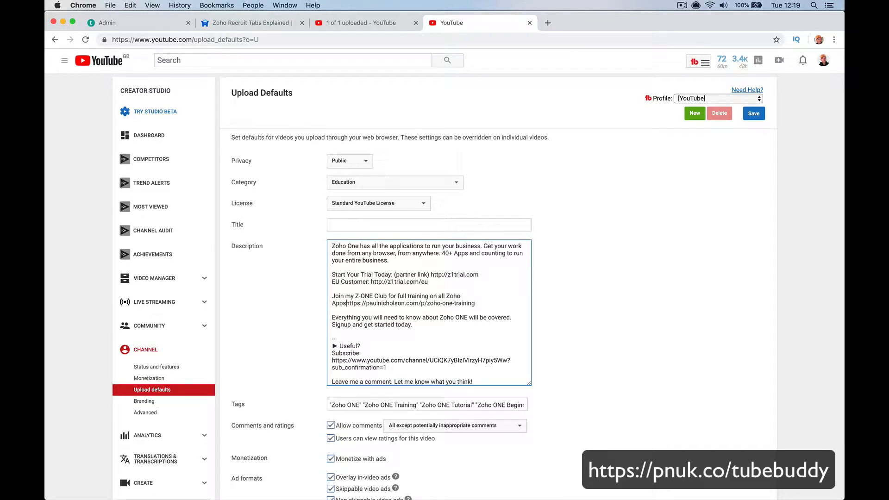
pyautogui.write(':')
pyautogui.press('Return')
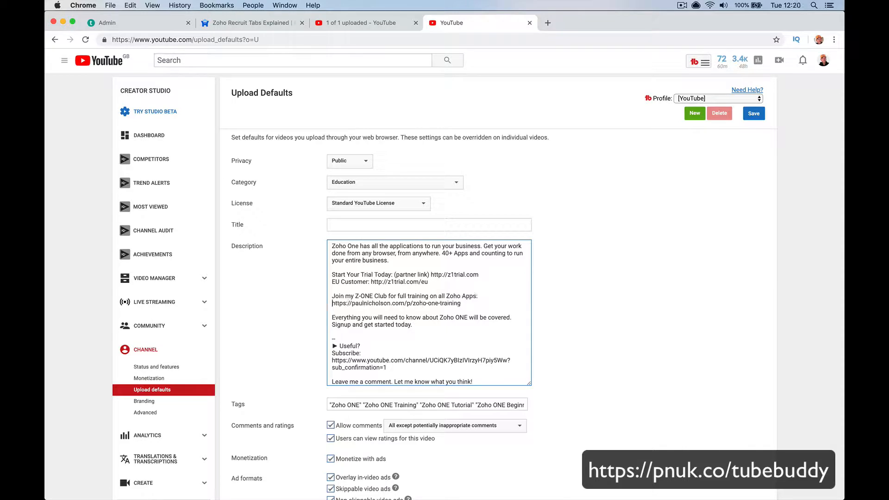
# - Replace the "p/zoho-one-training" path of the training URL in the default description and save the upload defaults
pyautogui.moveTo(408, 302); pyautogui.dragTo(465, 299)
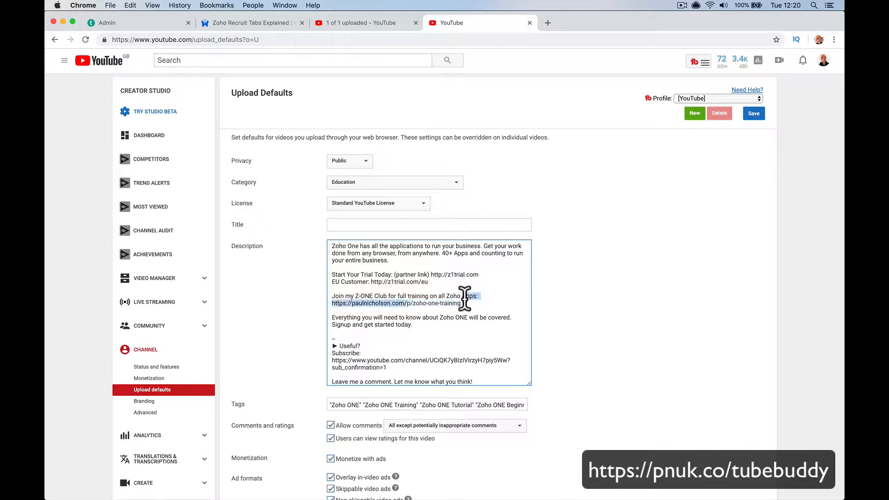
pyautogui.click(456, 308)
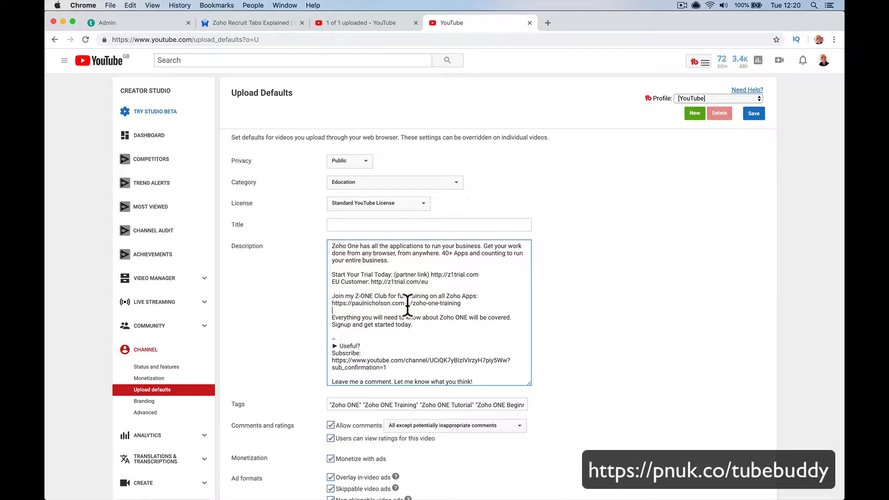
pyautogui.moveTo(407, 303); pyautogui.dragTo(461, 305)
pyautogui.write('z')
pyautogui.click(752, 115)
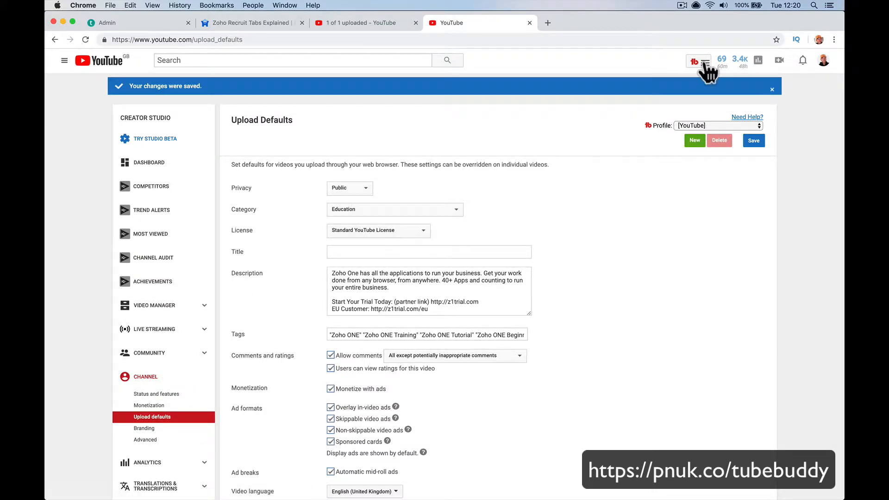
# - Go to the channel's video list and open TubeBuddy's bulk Find / Replace / Append tool
pyautogui.click(703, 63)
pyautogui.click(706, 94)
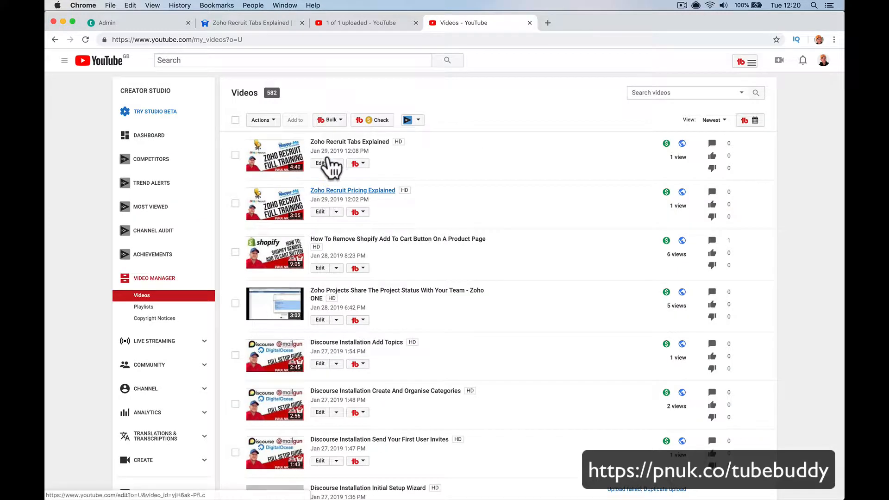
pyautogui.click(332, 120)
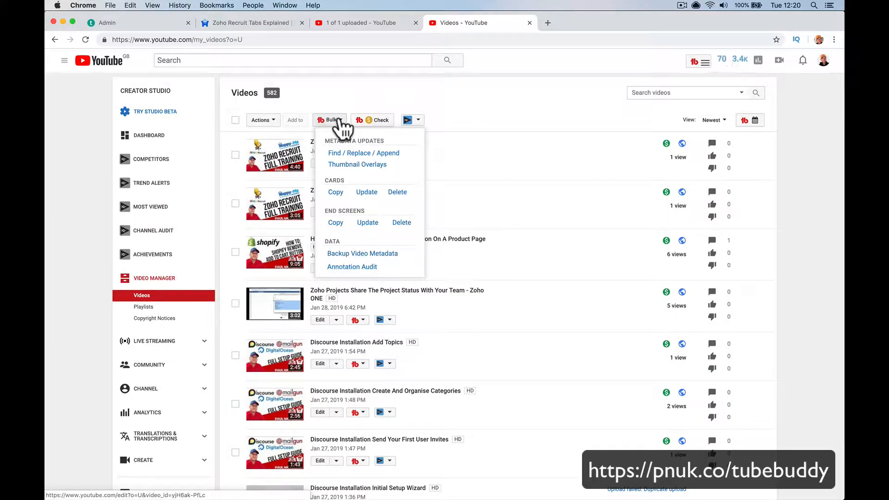
pyautogui.click(345, 154)
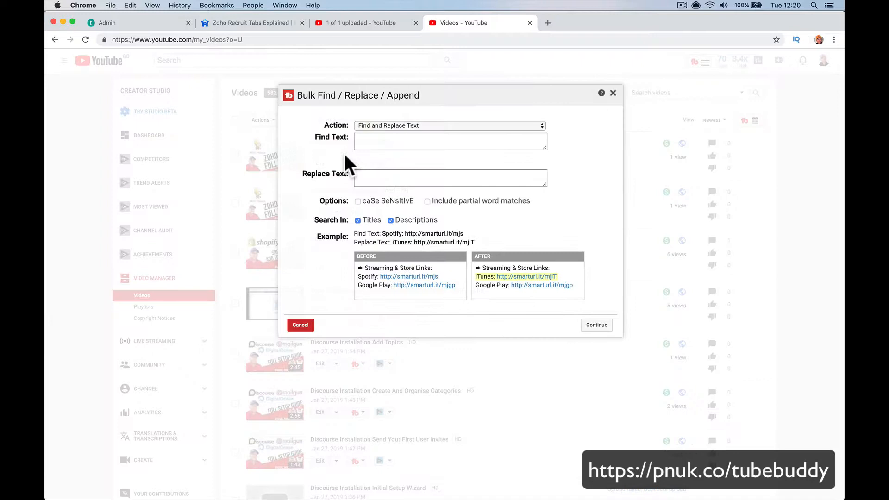
# - Paste the copied Partner Training signup line and URL as the find text, without a trailing line break
pyautogui.click(376, 137)
pyautogui.write('My full Zoho ONE Partner Training Signup Link: https://paulnicholson.com/p/zoho-one-training')
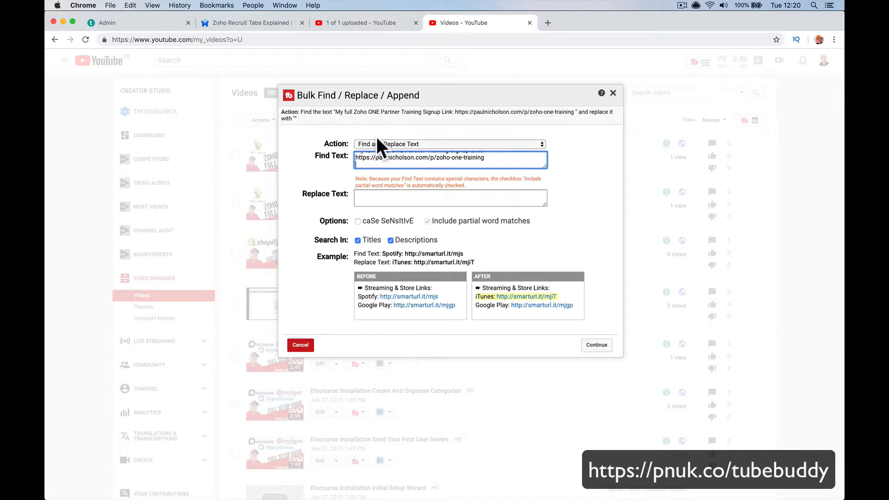
pyautogui.press('BackSpace')
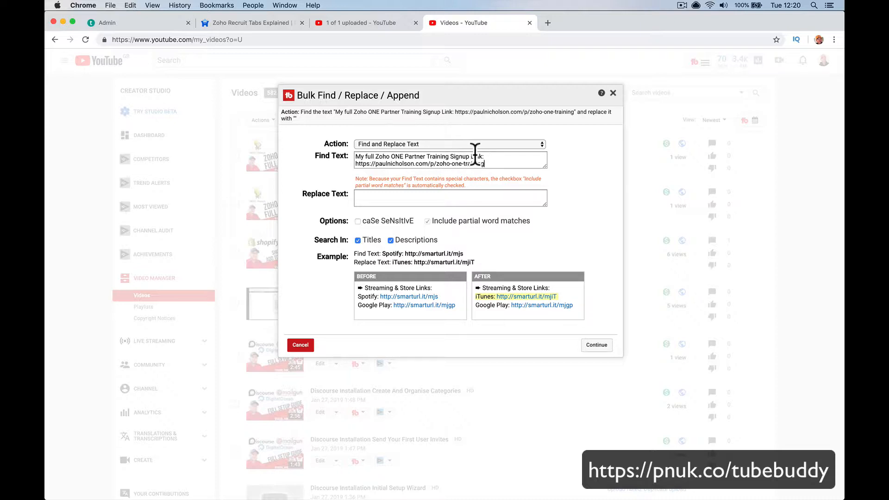
# - Set the replacement text to "Join my Z-ONE Club. Full Zoho ONE Training Learn More:" followed by the same site's https link ending in /zoho1
pyautogui.click(402, 196)
pyautogui.click(402, 196)
pyautogui.write('Jo')
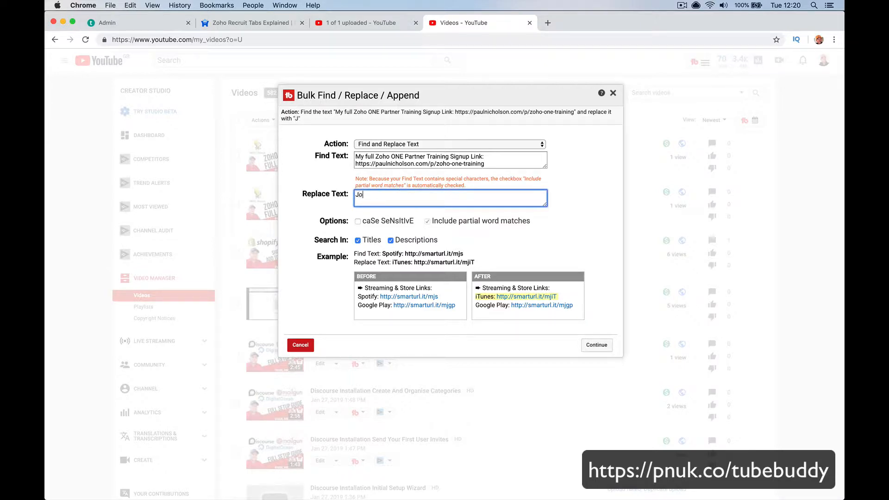
pyautogui.write('in my Z-ONE Club. F')
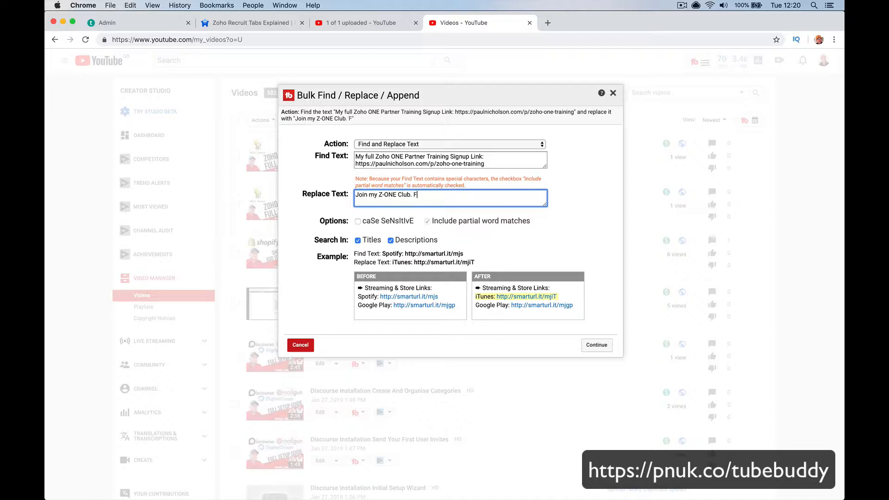
pyautogui.write('ull Zoho ONE Training')
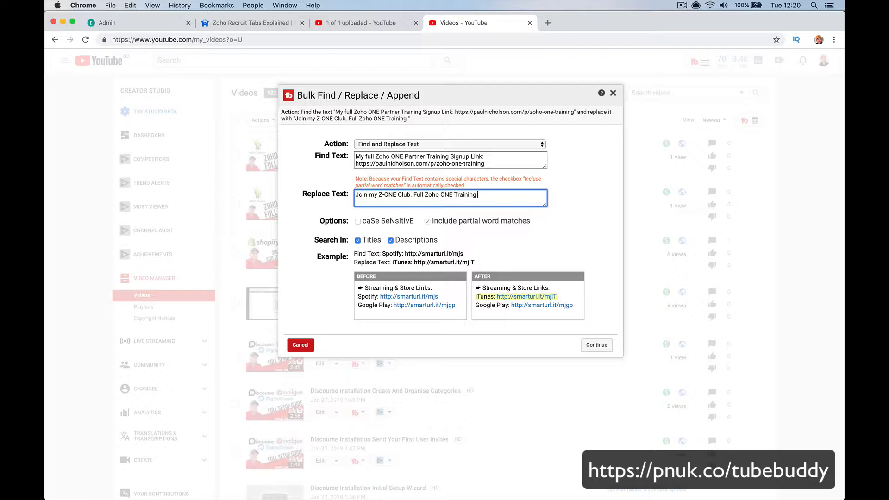
pyautogui.write(' Learn More: https:/pa')
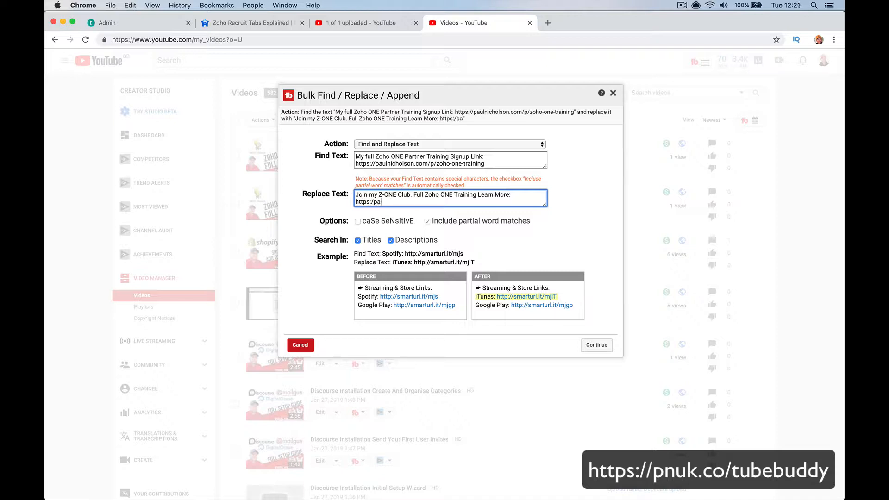
pyautogui.write('ulnicholson')
pyautogui.press('BackSpace')
pyautogui.press('BackSpace')
pyautogui.press('BackSpace')
pyautogui.press('BackSpace')
pyautogui.press('BackSpace')
pyautogui.press('BackSpace')
pyautogui.write('paulnicholson.com/')
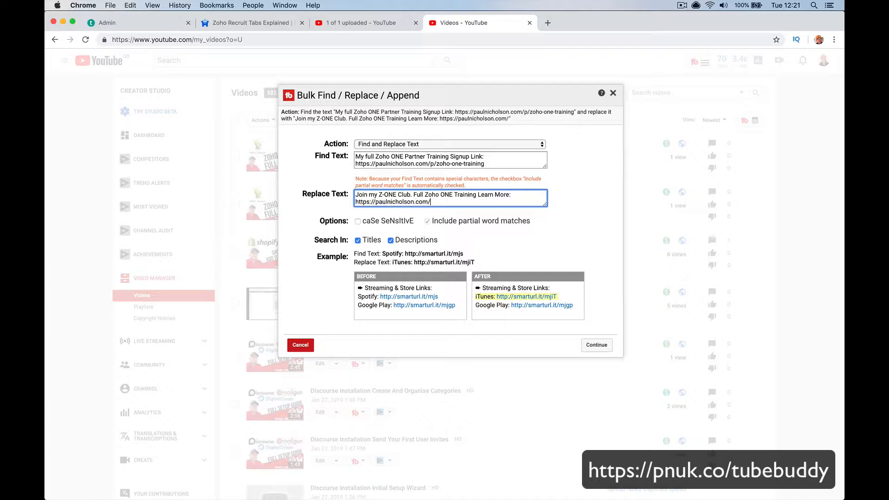
pyautogui.write('zoho1')
pyautogui.click(412, 212)
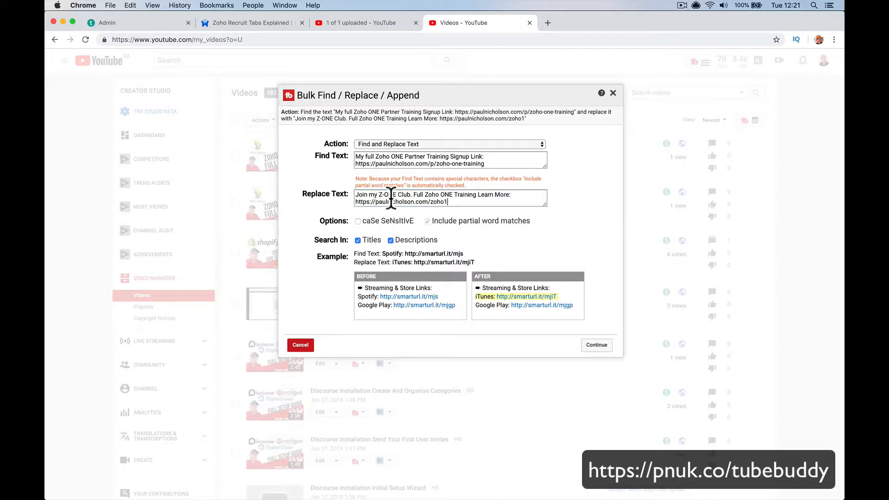
# - Search the full list of all videos for the find text and select every listed video for the replacement
pyautogui.click(595, 344)
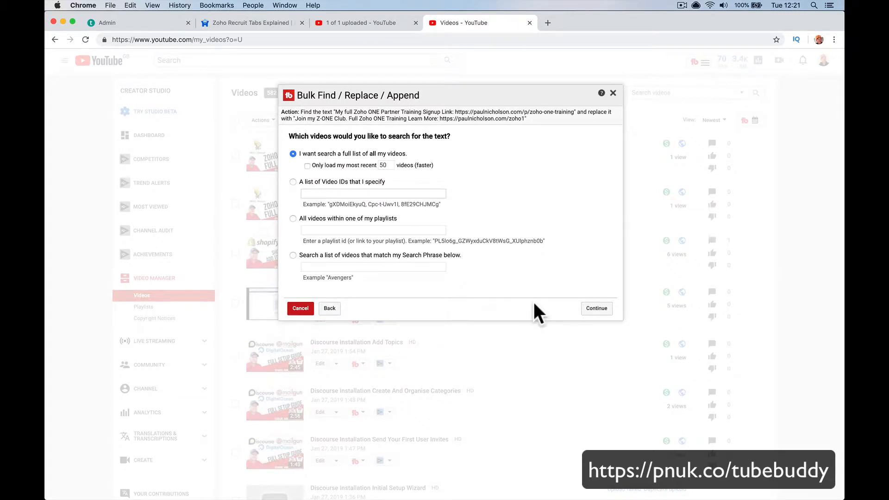
pyautogui.click(593, 308)
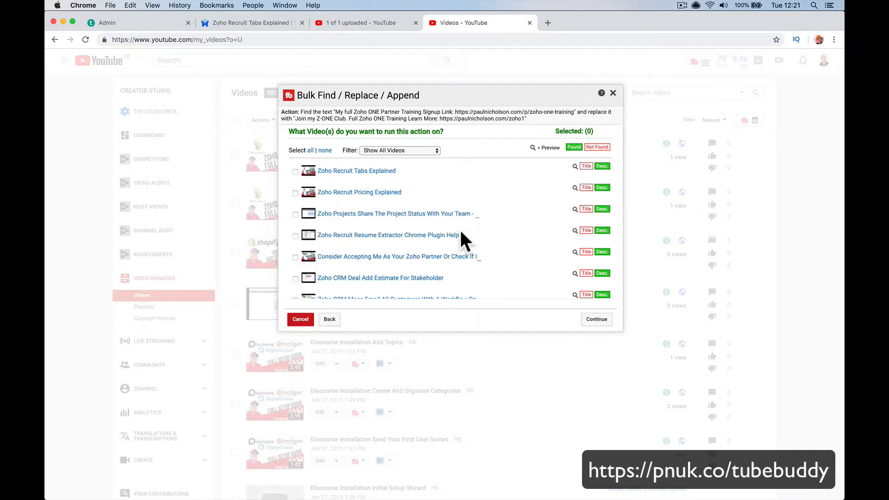
pyautogui.click(310, 151)
# - Open the Zoho Recruit Tabs Explained video in a new tab, examine the signup link text in its full description, and return to the bulk tool
pyautogui.rightClick(343, 170)
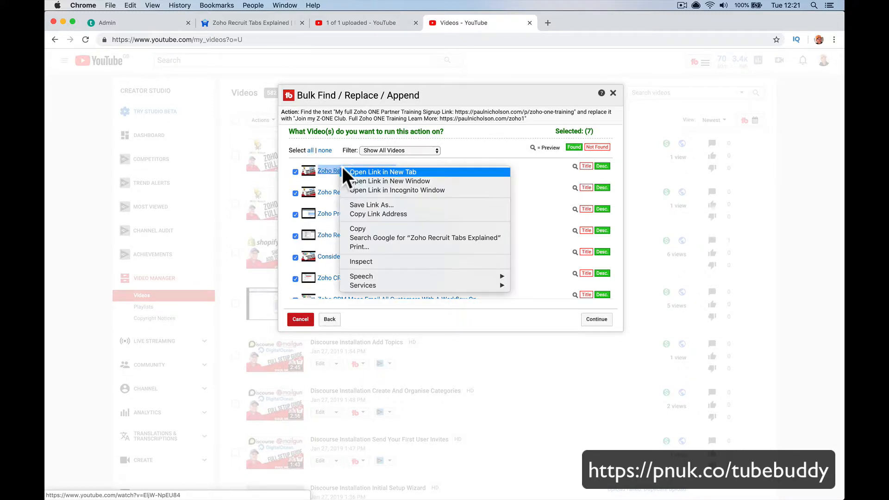
pyautogui.click(355, 171)
pyautogui.click(565, 22)
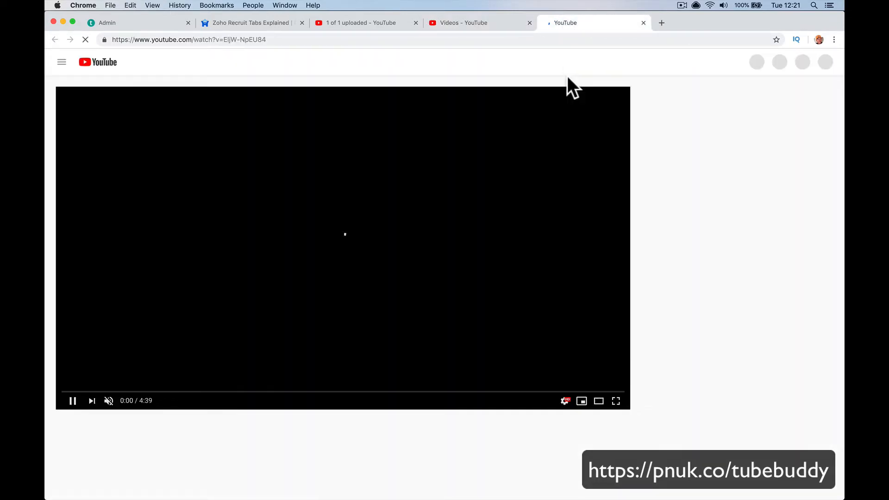
pyautogui.click(73, 400)
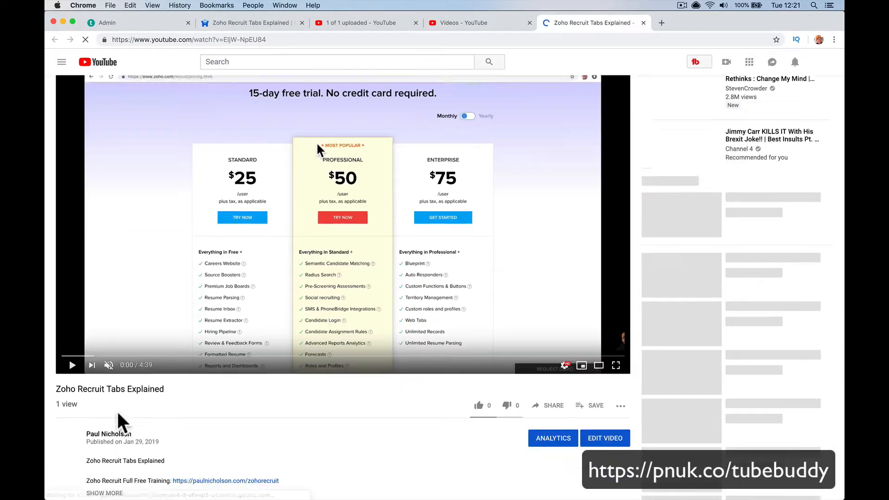
pyautogui.scroll(-2, 121, 416)
pyautogui.click(109, 455)
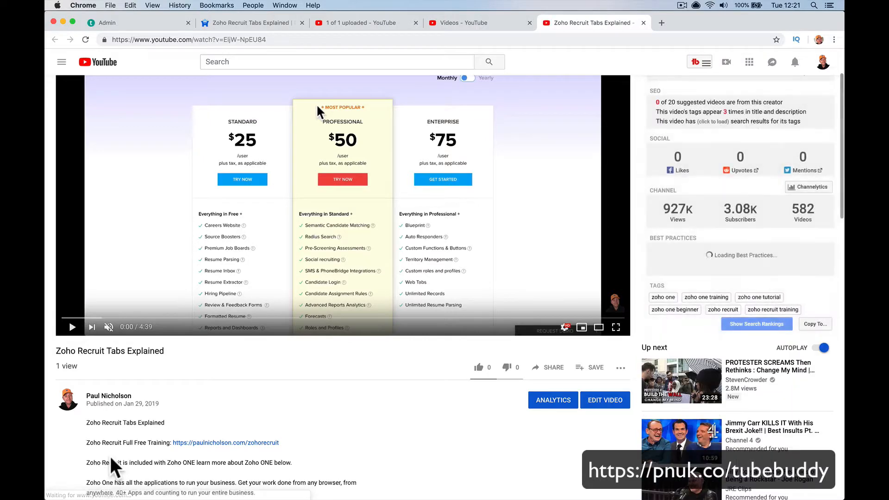
pyautogui.scroll(-5, 110, 451)
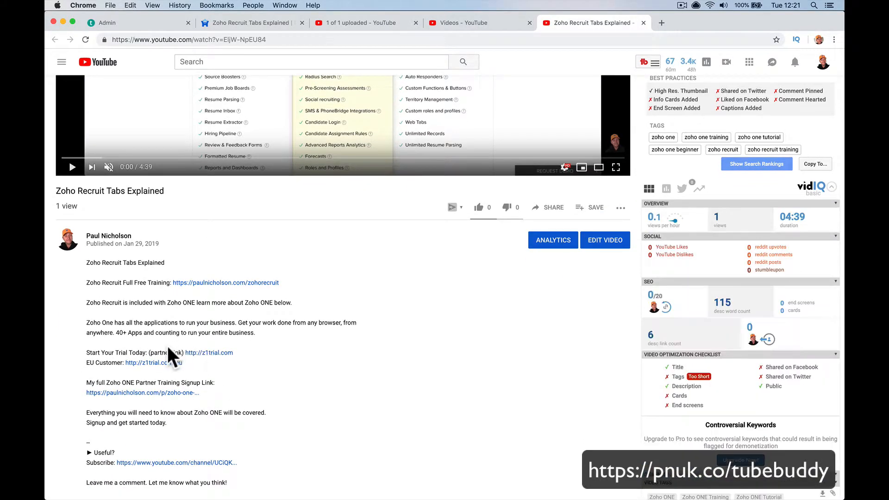
pyautogui.scroll(-4, 184, 351)
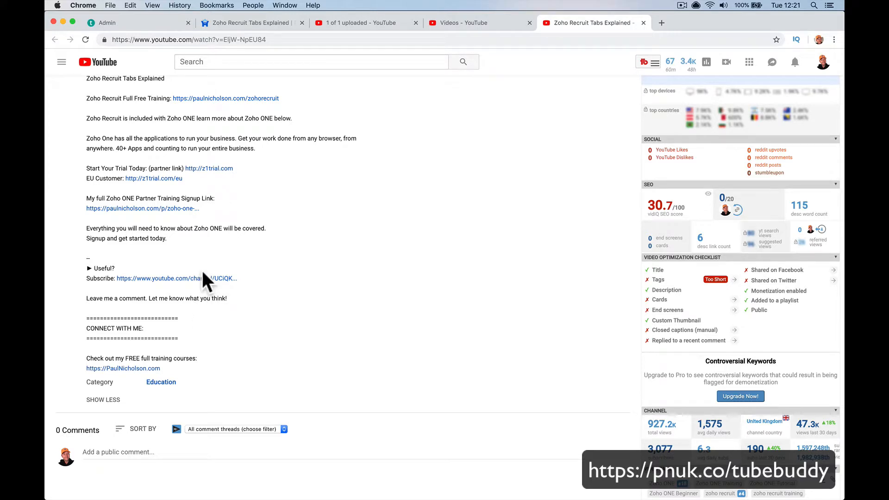
pyautogui.scroll(1, 190, 171)
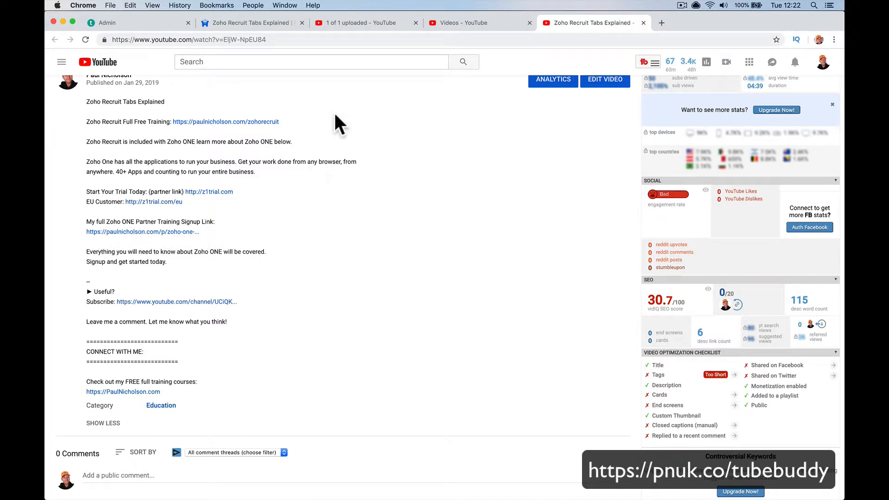
pyautogui.click(476, 24)
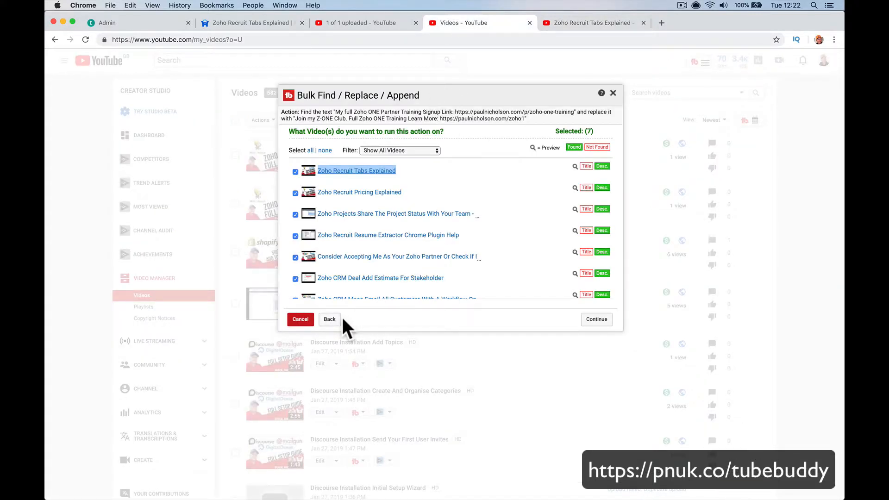
# - Confirm the find-and-replace of the signup link text on the selected videos and run it
pyautogui.click(596, 319)
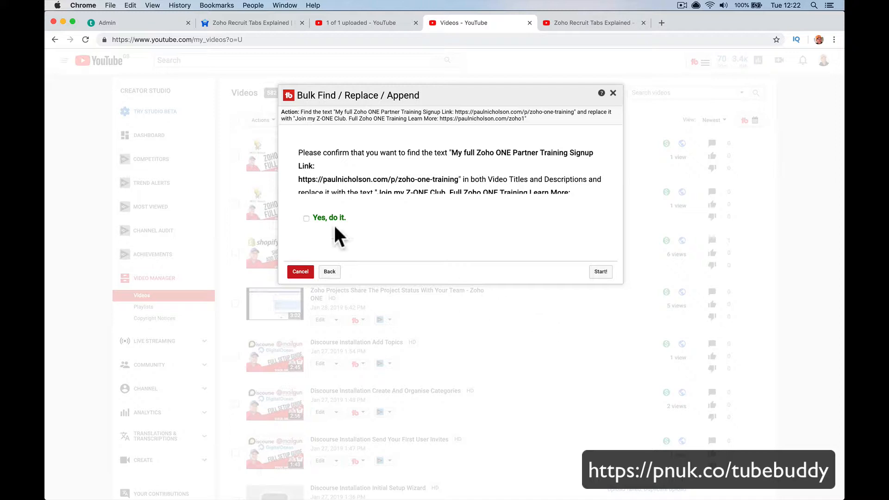
pyautogui.click(598, 272)
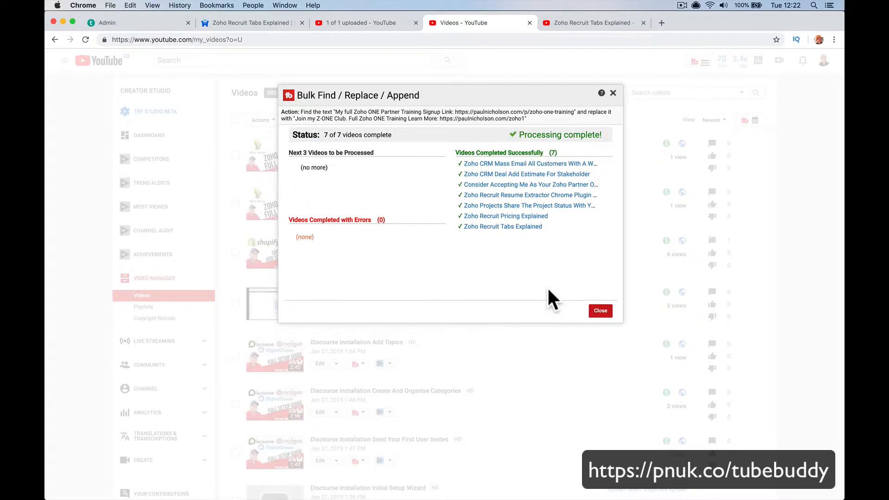
# - Open the processed Zoho Recruit Tabs Explained video for editing and check the Z-ONE Club link text in its description
pyautogui.click(517, 227)
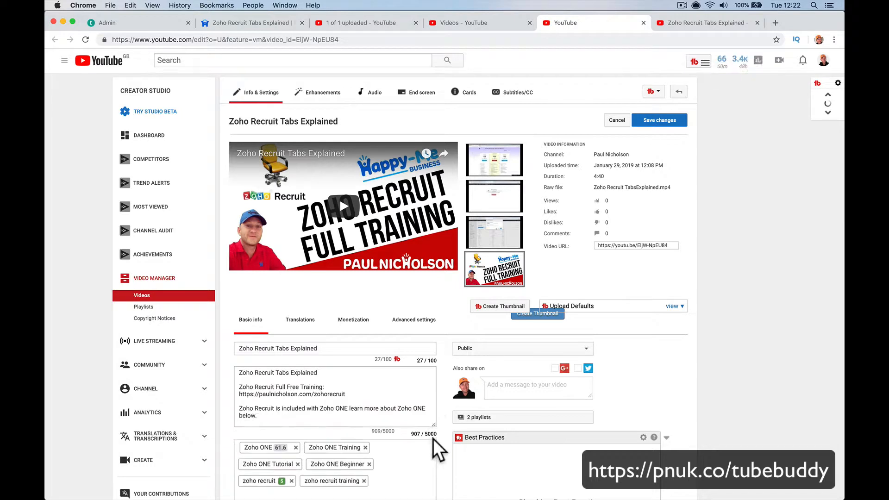
pyautogui.scroll(-2, 375, 443)
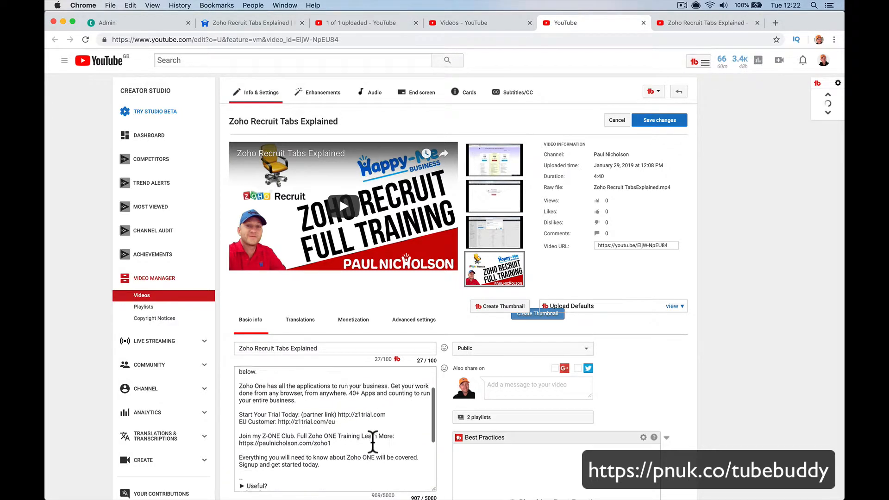
pyautogui.scroll(-2, 373, 443)
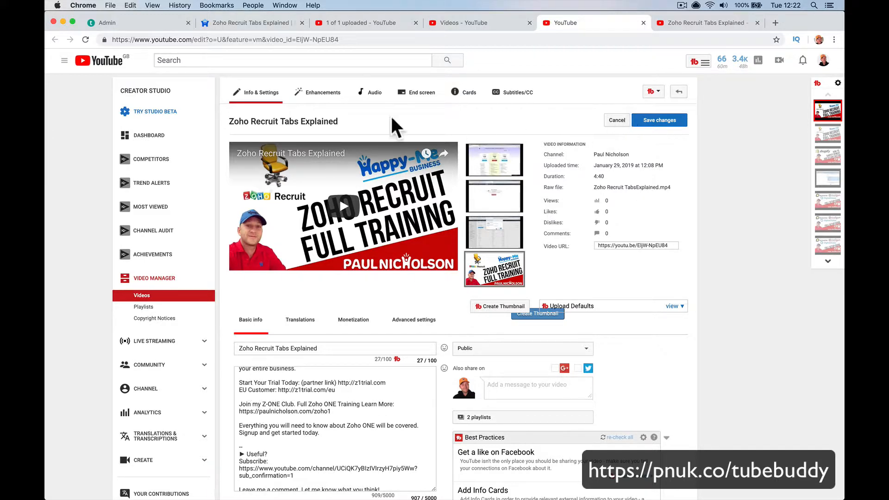
# - Test the zoho1 link in the full description on the video's watch page, and close the bulk tool's completion report
pyautogui.click(337, 123)
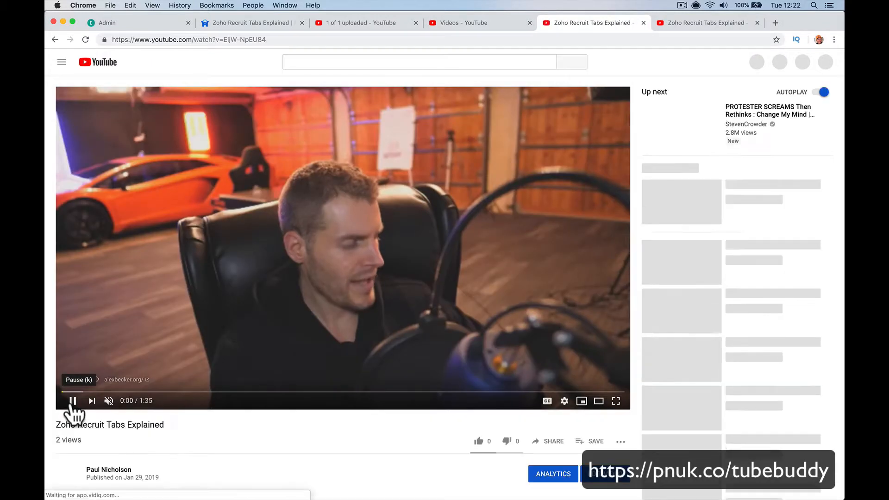
pyautogui.click(72, 400)
pyautogui.scroll(-3, 74, 407)
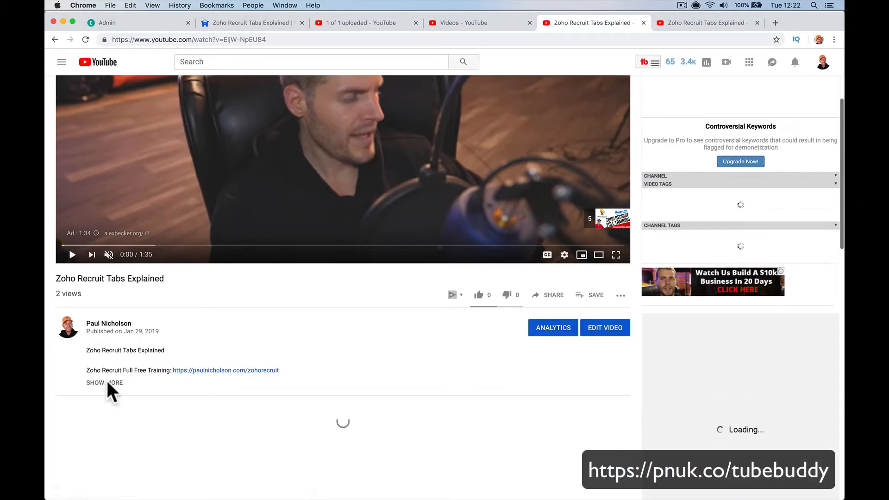
pyautogui.click(108, 382)
pyautogui.scroll(-2, 109, 391)
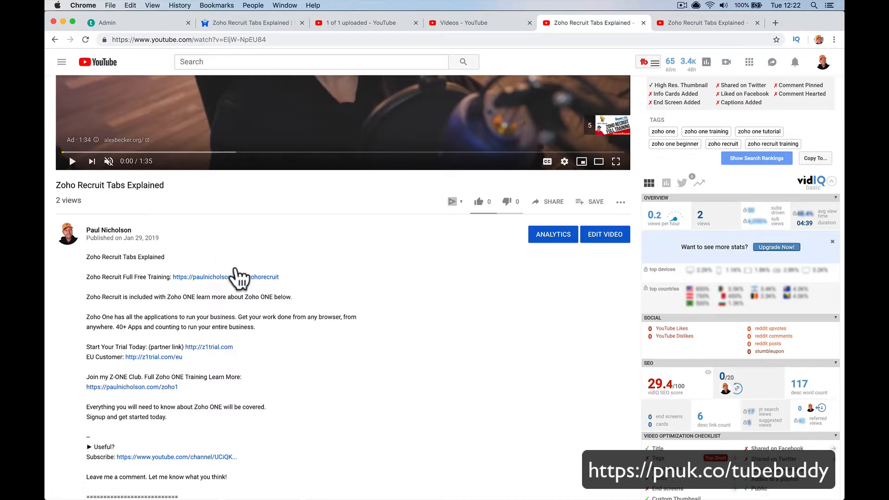
pyautogui.click(158, 387)
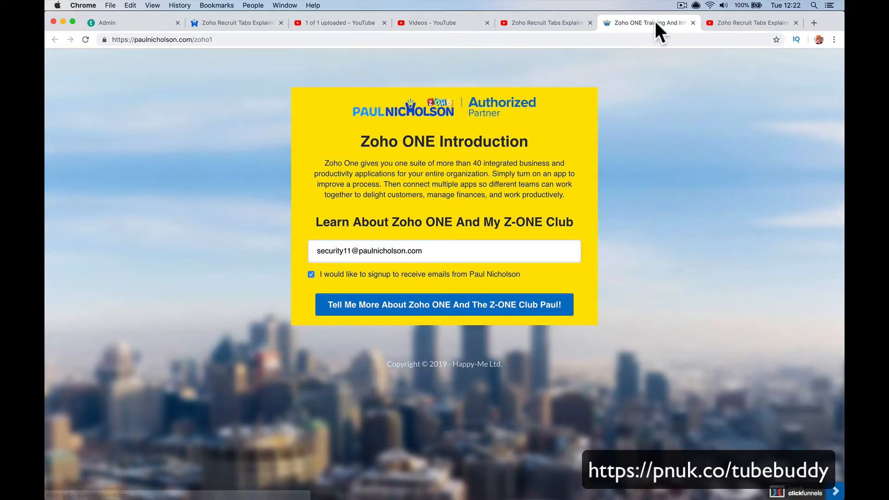
pyautogui.click(442, 24)
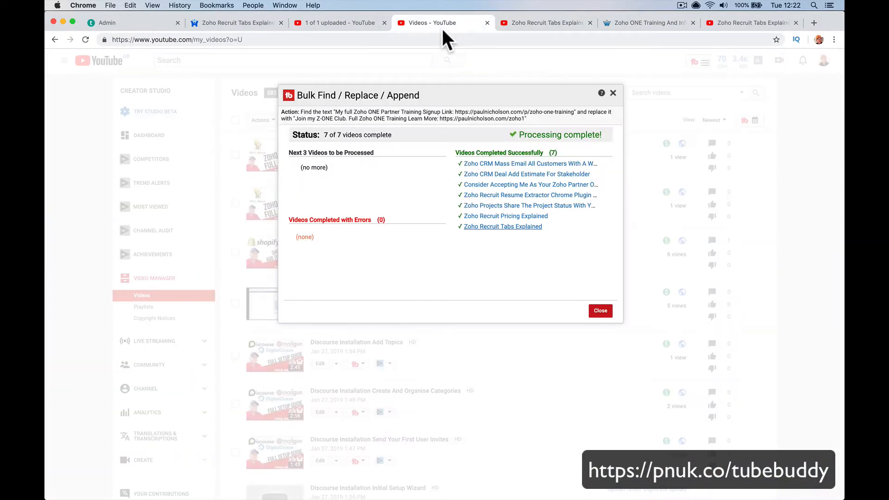
pyautogui.click(601, 311)
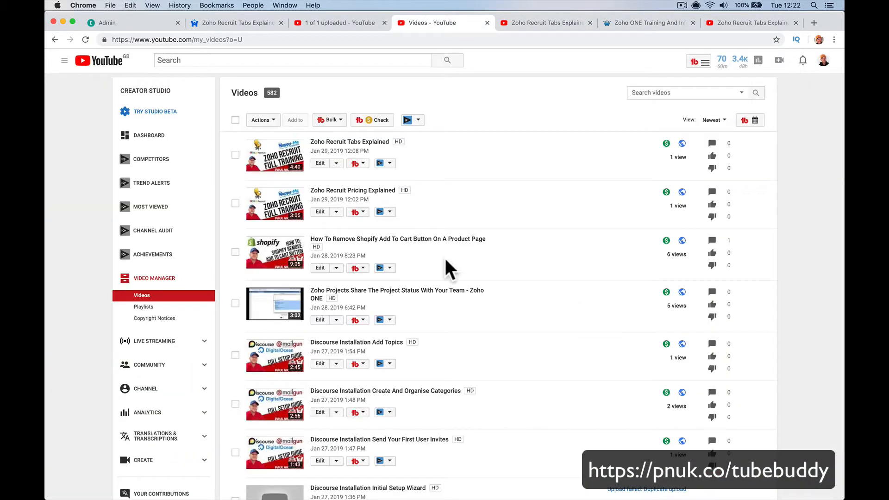
# - Start a new Bulk Find / Replace / Append, set its action to Find Text, and review the other available actions
pyautogui.click(330, 120)
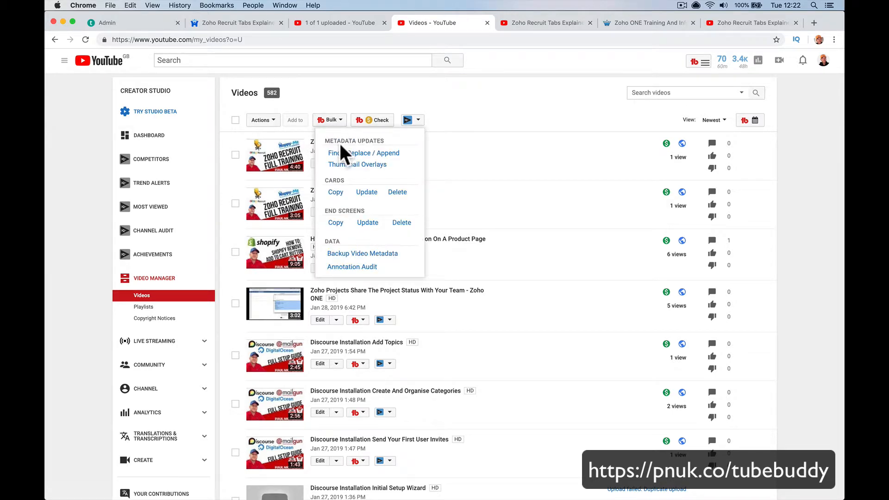
pyautogui.click(346, 156)
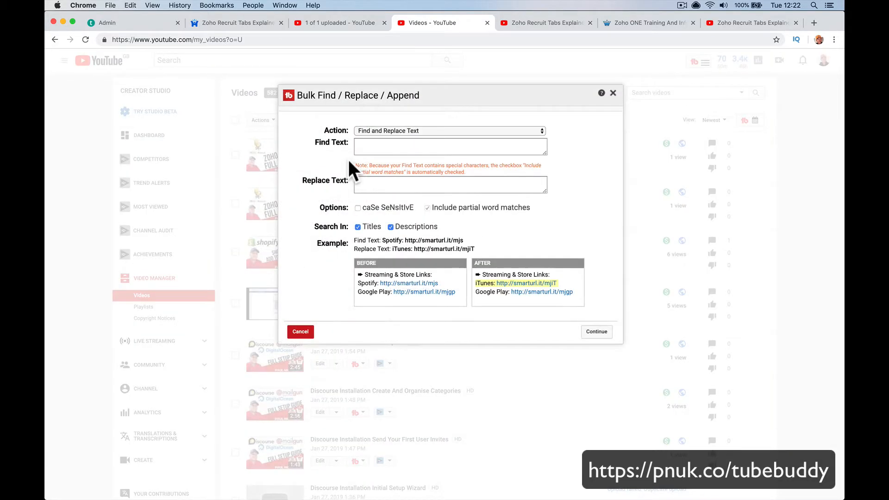
pyautogui.click(386, 131)
pyautogui.click(386, 121)
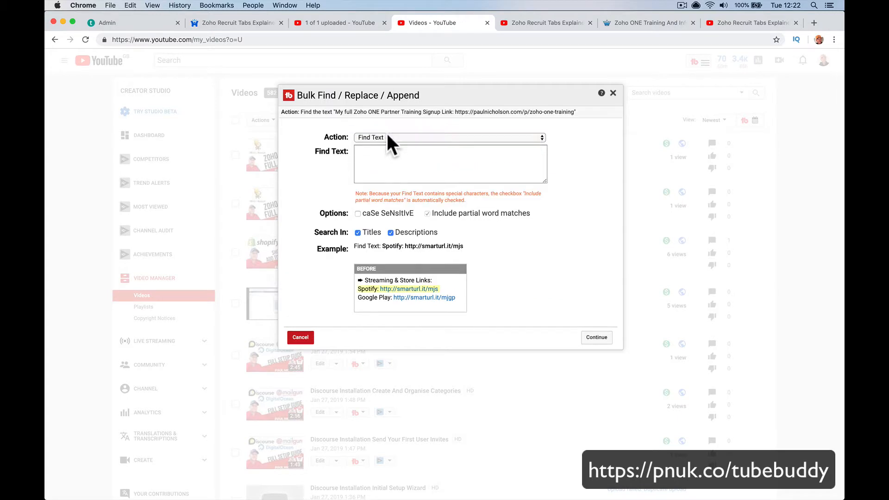
pyautogui.click(386, 137)
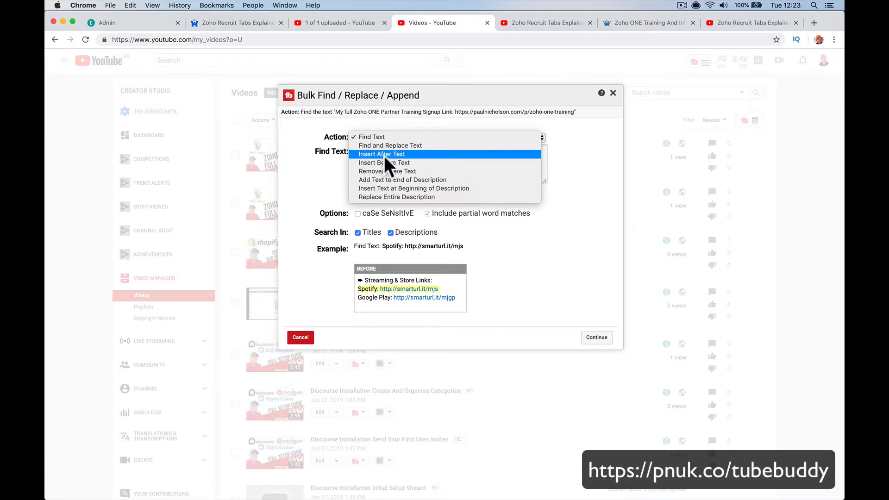
pyautogui.click(540, 18)
pyautogui.click(533, 24)
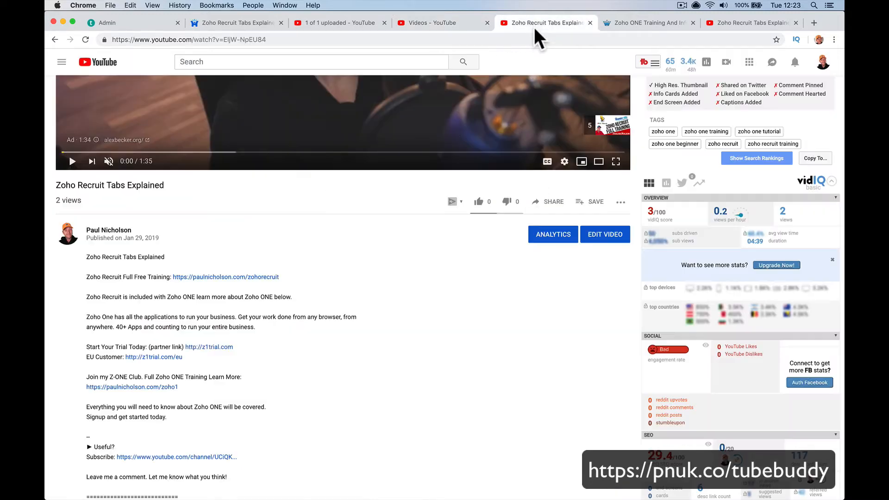
pyautogui.moveTo(197, 360); pyautogui.dragTo(82, 357)
pyautogui.press('super+c')
pyautogui.click(409, 28)
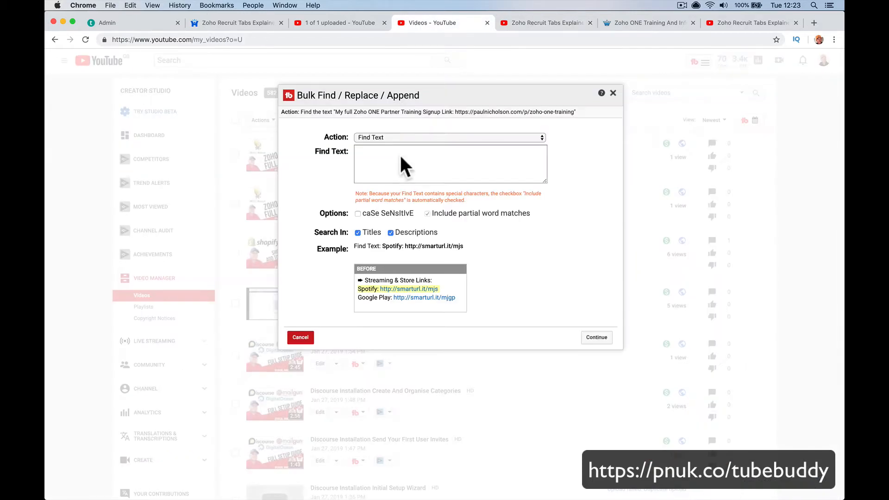
pyautogui.click(396, 159)
pyautogui.press('super+v')
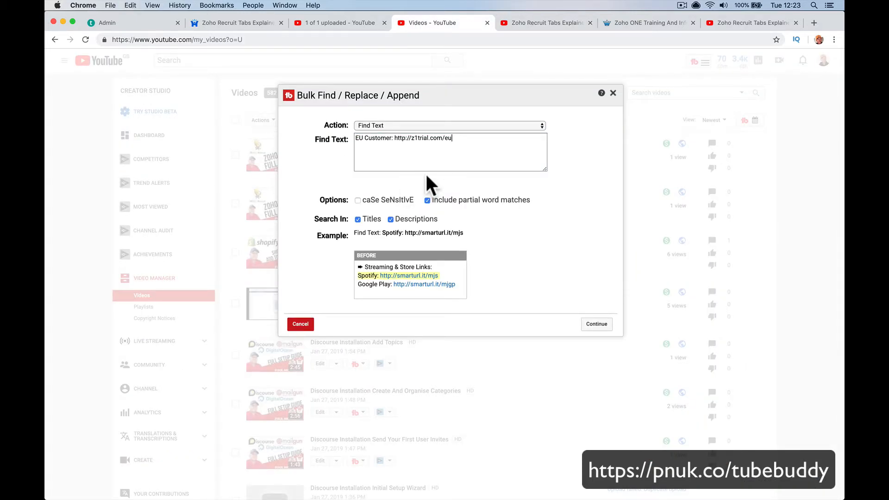
# - Change the bulk action to Insert After Text, keeping the EU Customer line as the find text
pyautogui.click(447, 124)
pyautogui.click(440, 153)
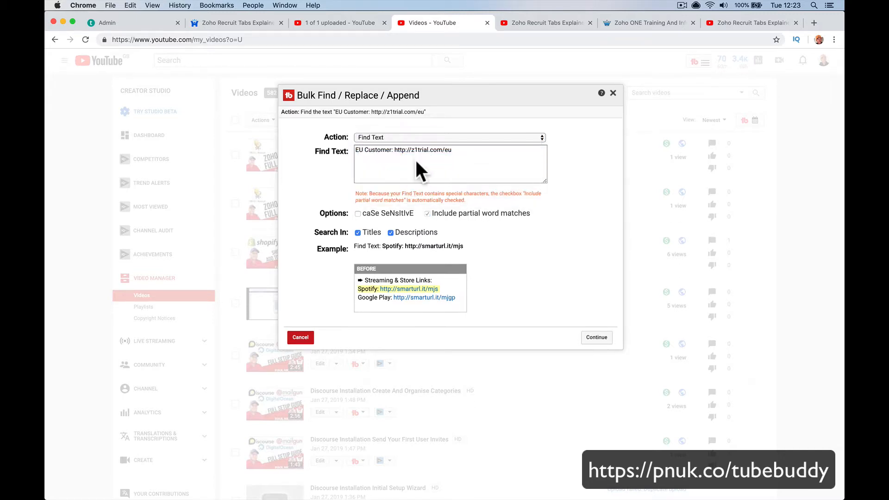
pyautogui.click(382, 194)
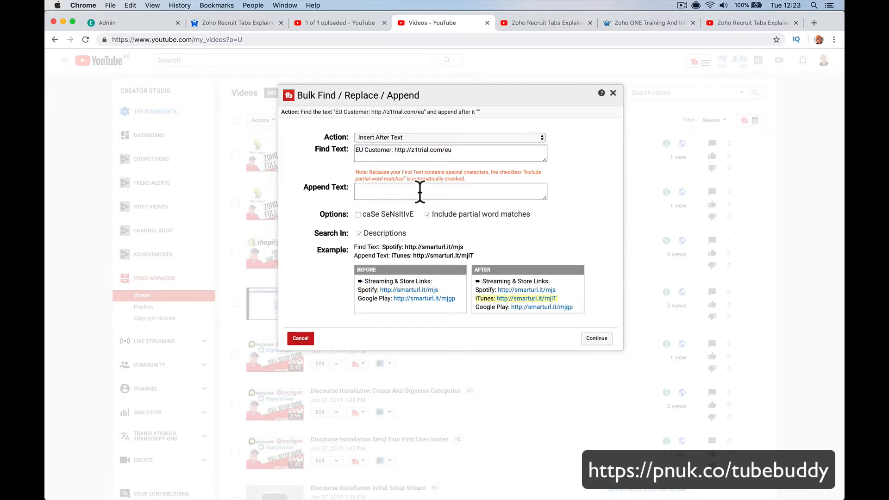
# - Enter "Hello." as the append text, preceded by a line break
pyautogui.click(420, 191)
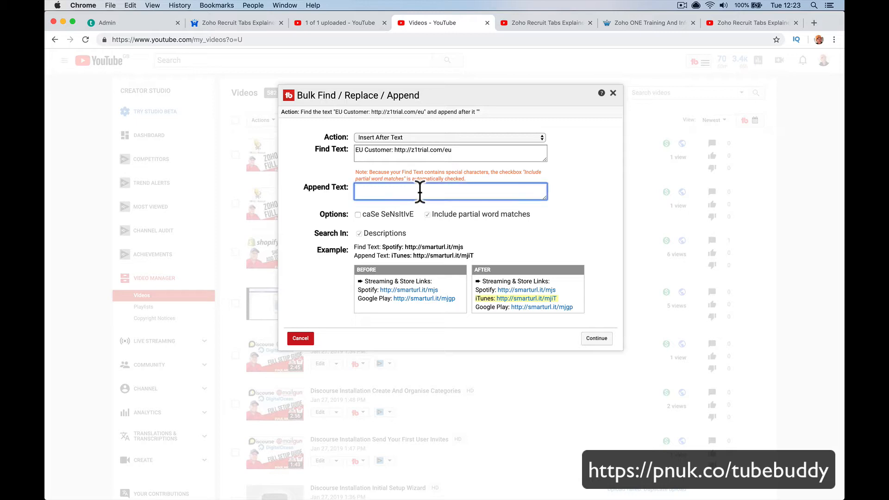
pyautogui.write('test')
pyautogui.press('BackSpace')
pyautogui.press('BackSpace')
pyautogui.press('BackSpace')
pyautogui.press('BackSpace')
pyautogui.write('Hello.')
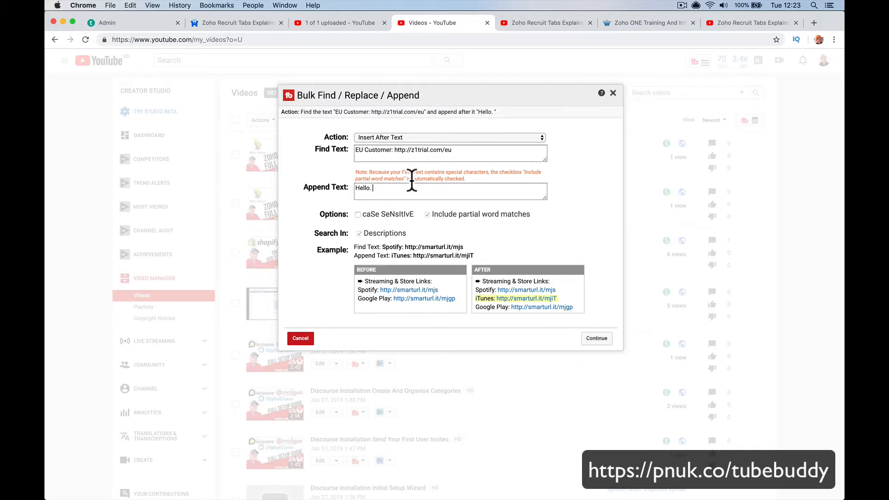
pyautogui.click(356, 188)
pyautogui.click(356, 194)
pyautogui.press('Return')
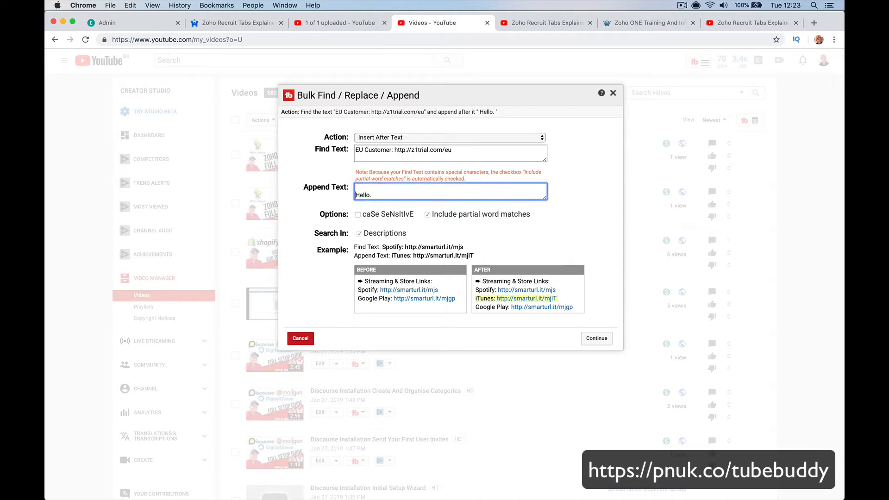
# - Examine the remaining bulk action types, including Replace Entire Description, and close the bulk tool without running it
pyautogui.click(396, 137)
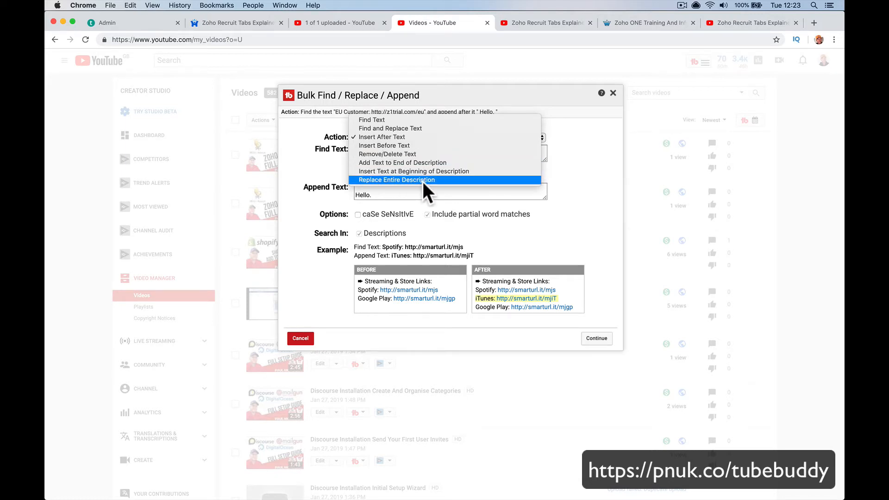
pyautogui.click(543, 225)
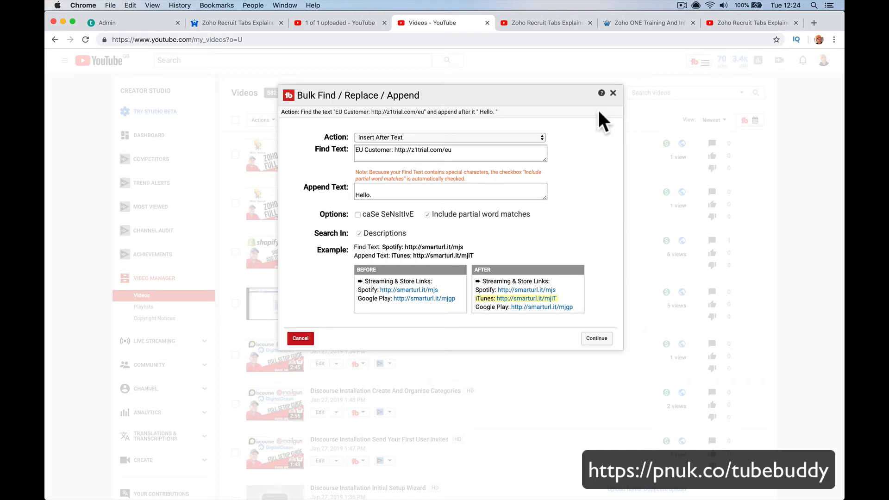
pyautogui.click(612, 94)
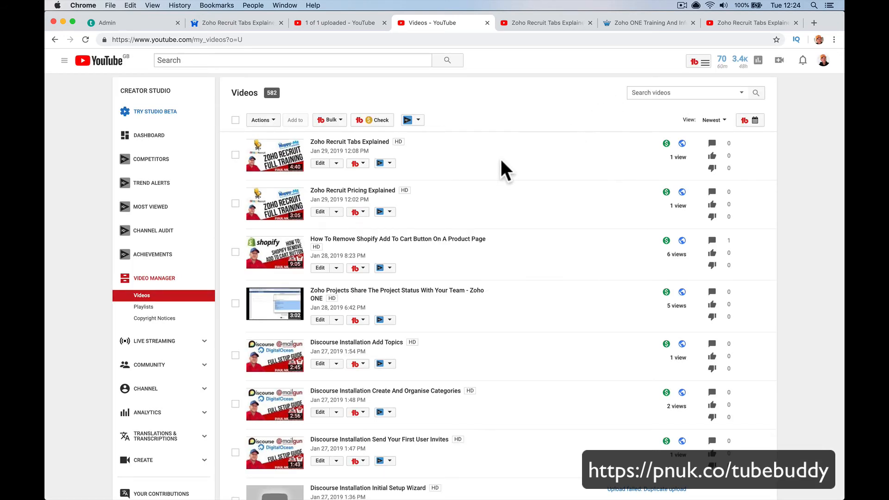